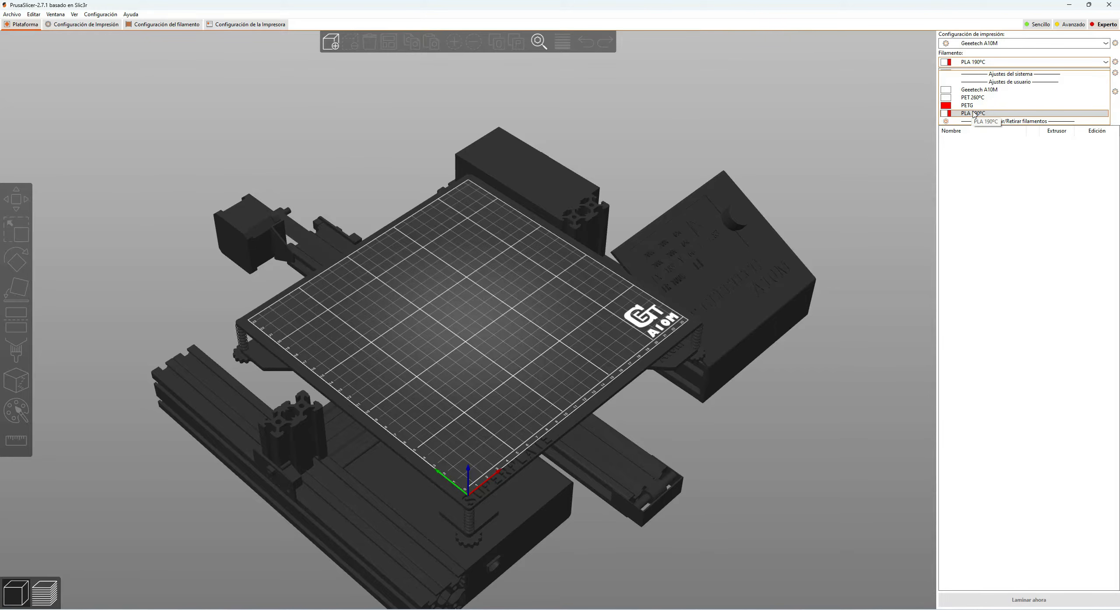
Step: Assign the PLA 190ºC filament to the first extruder and show its basic filament settings in Expert mode
left_click(973, 112)
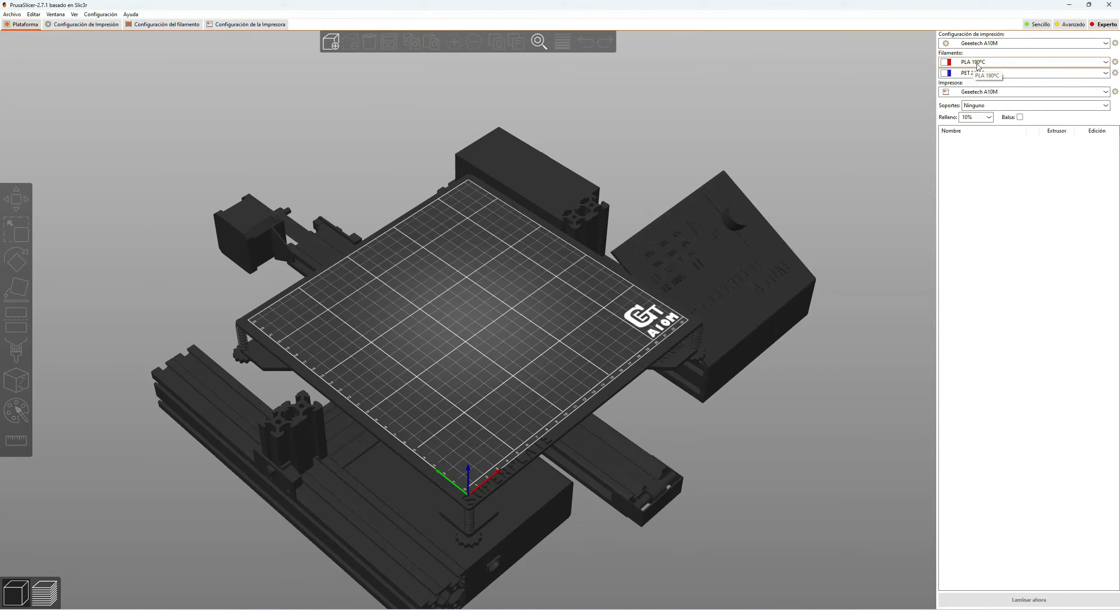
left_click(156, 27)
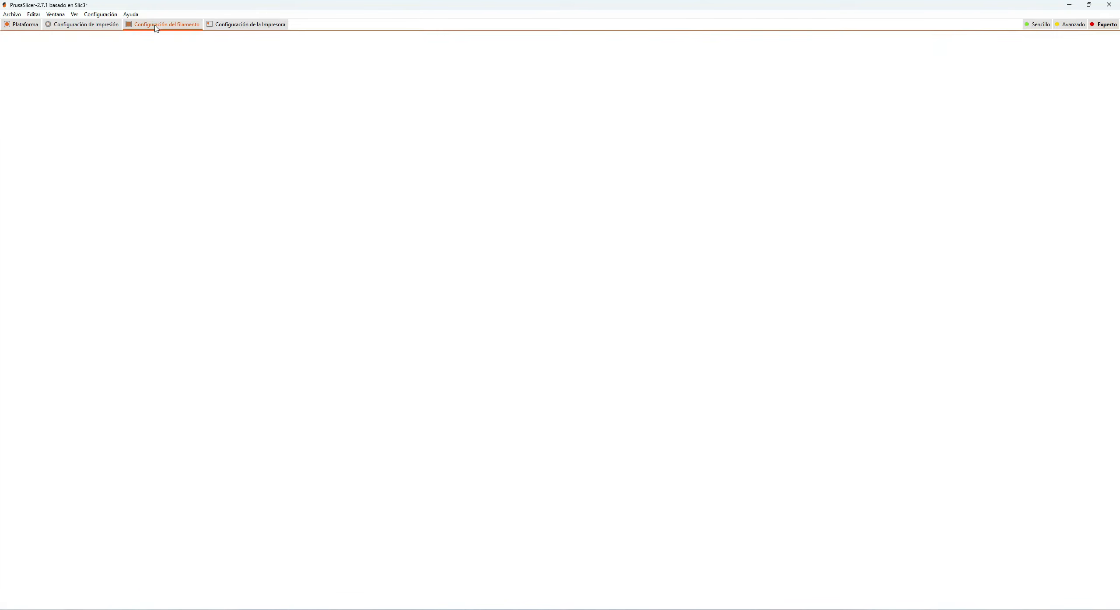
left_click(1098, 26)
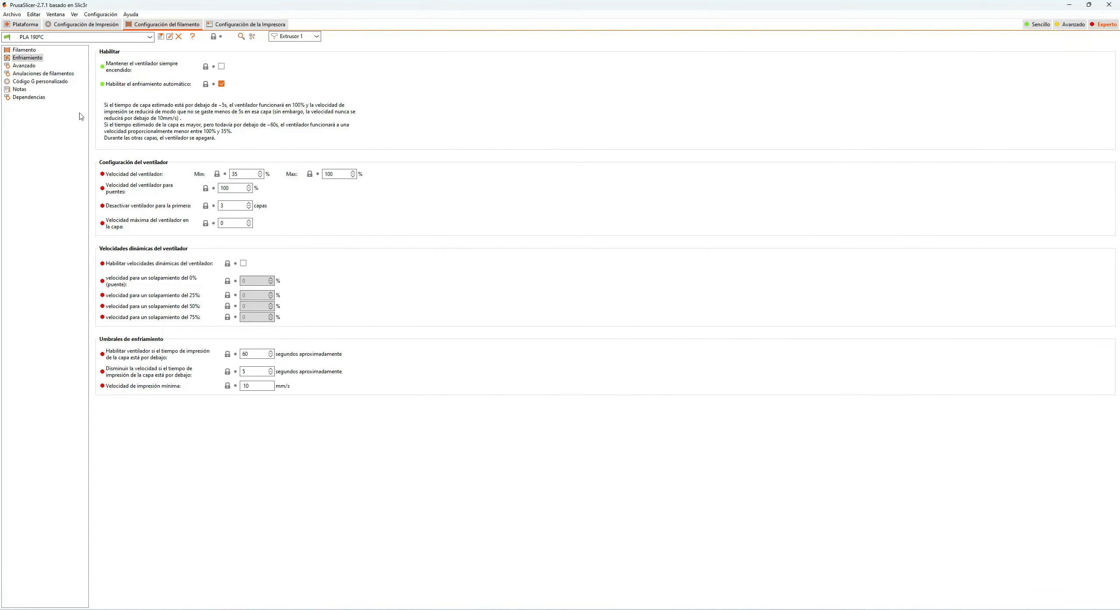
left_click(24, 51)
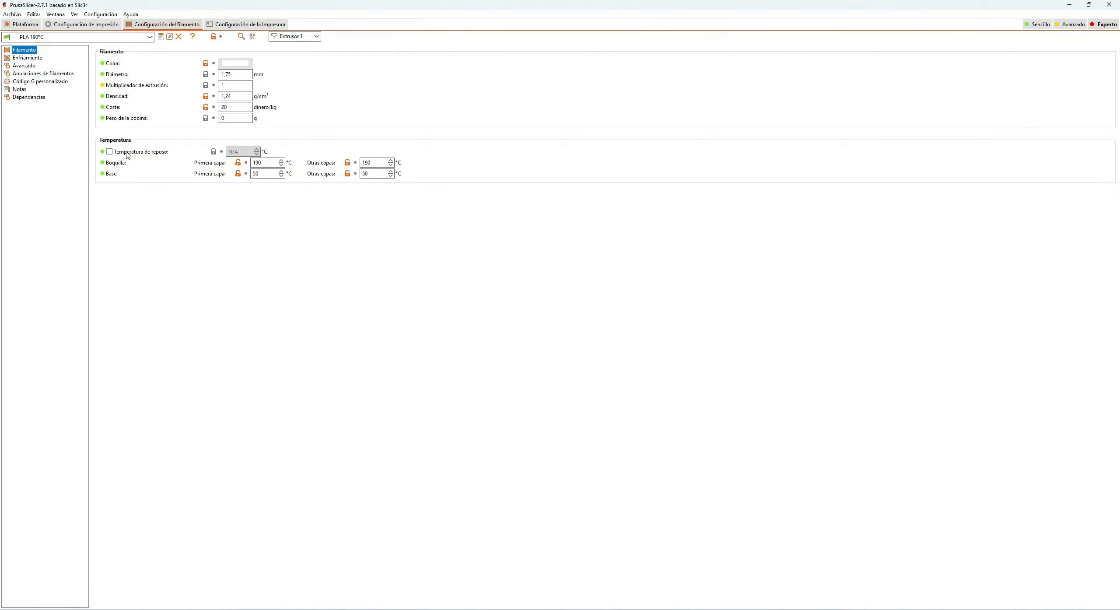
mouse_move(136, 155)
Step: Compare the filament and temperature settings of Extrusor 2 with those of Extrusor 1
left_click(317, 36)
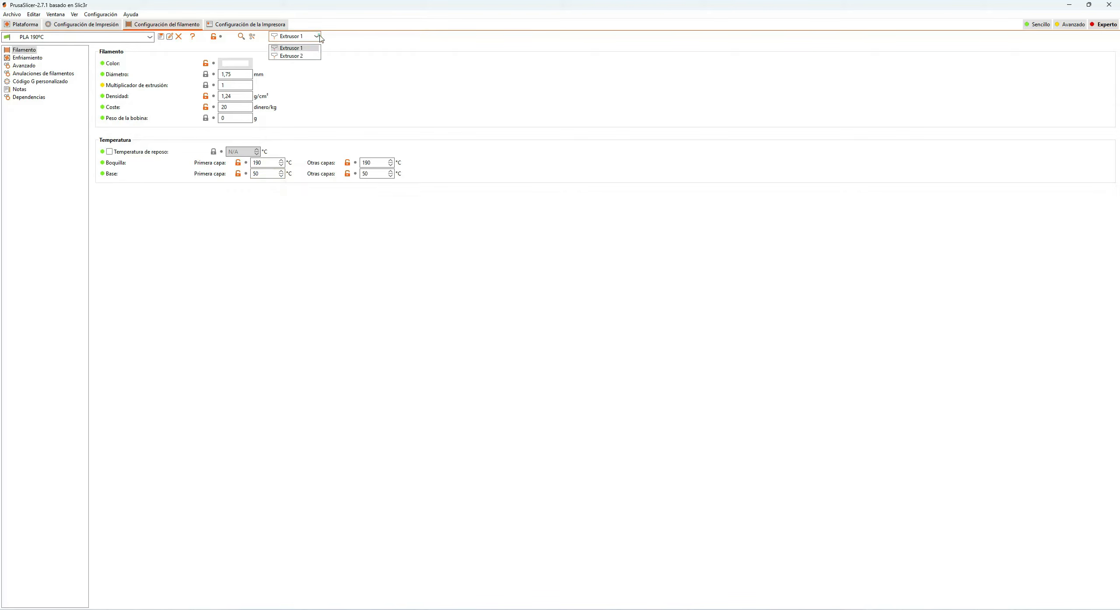
left_click(302, 56)
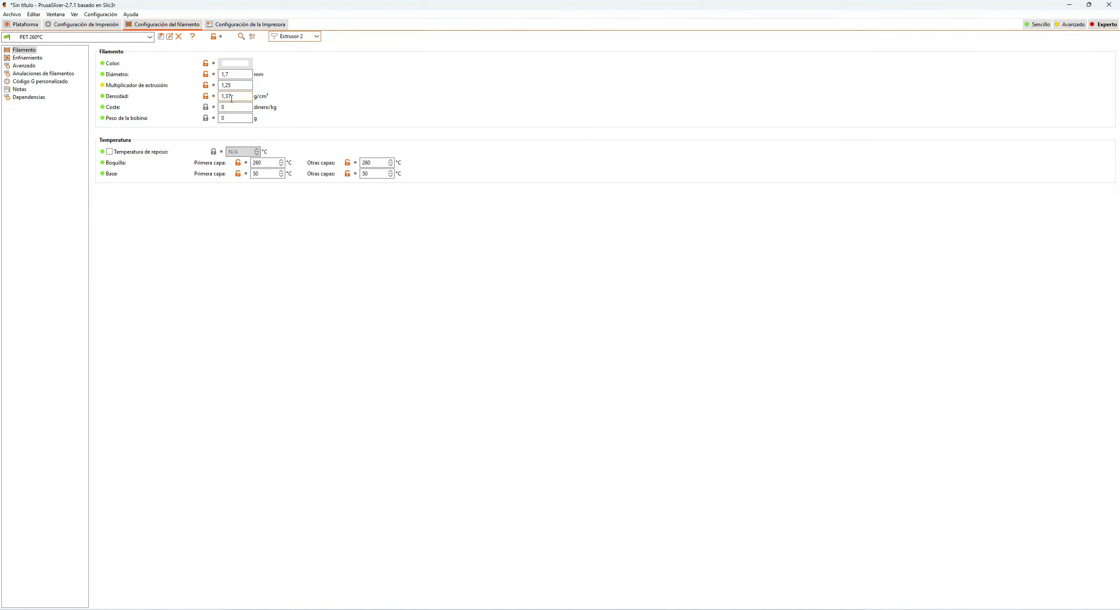
left_click(25, 25)
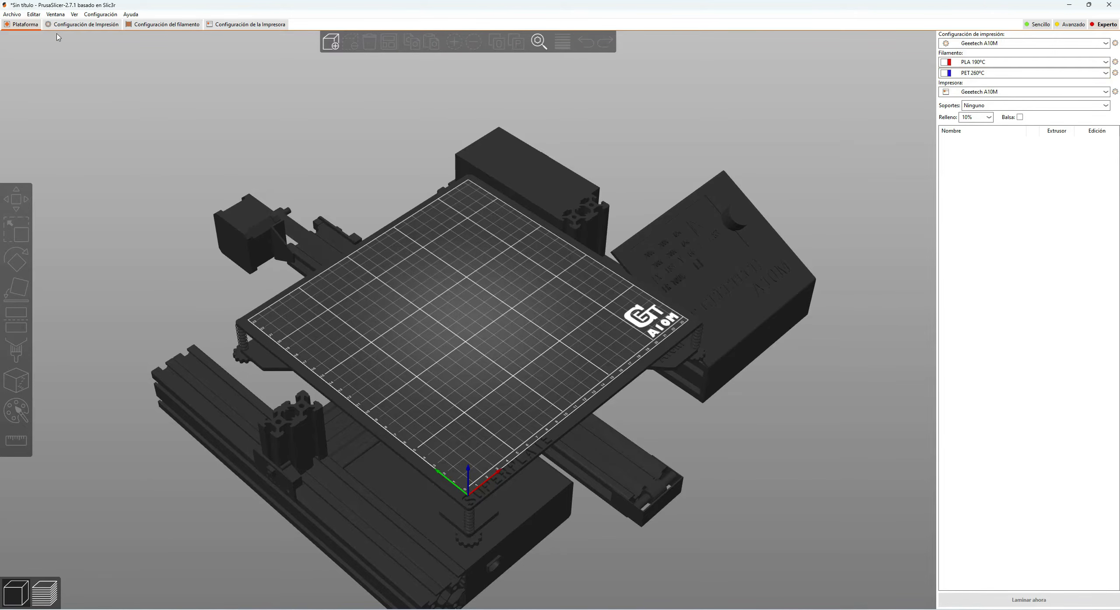
left_click(159, 25)
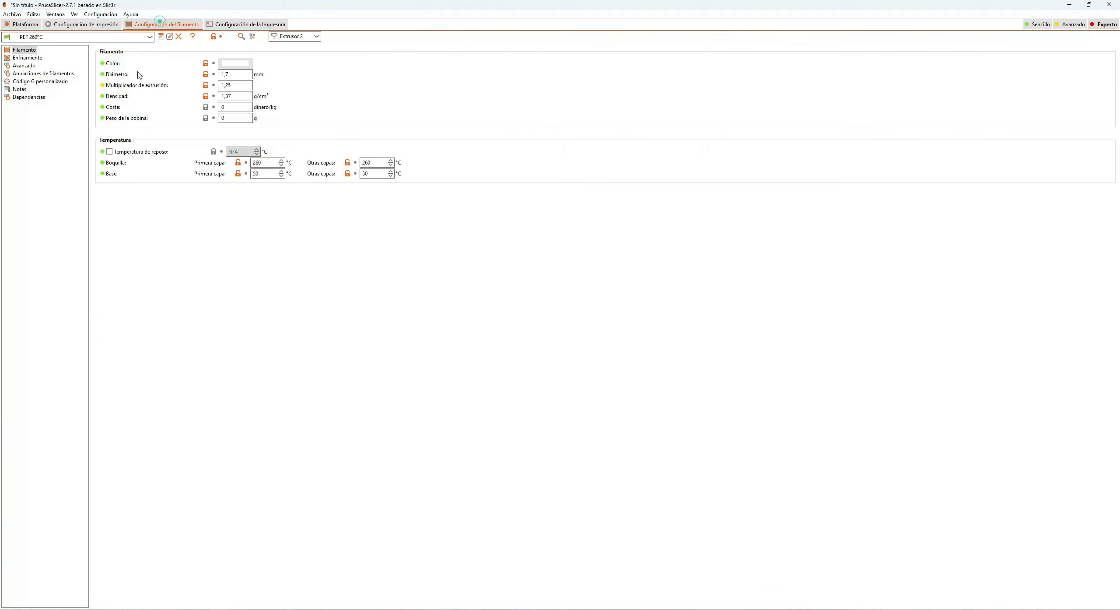
left_click(290, 37)
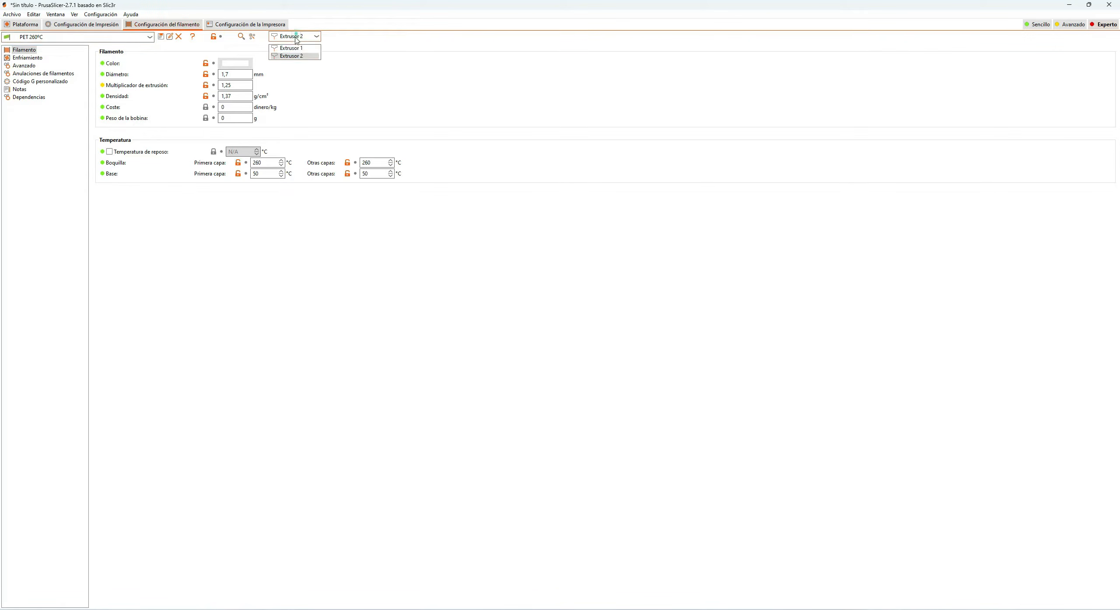
left_click(297, 49)
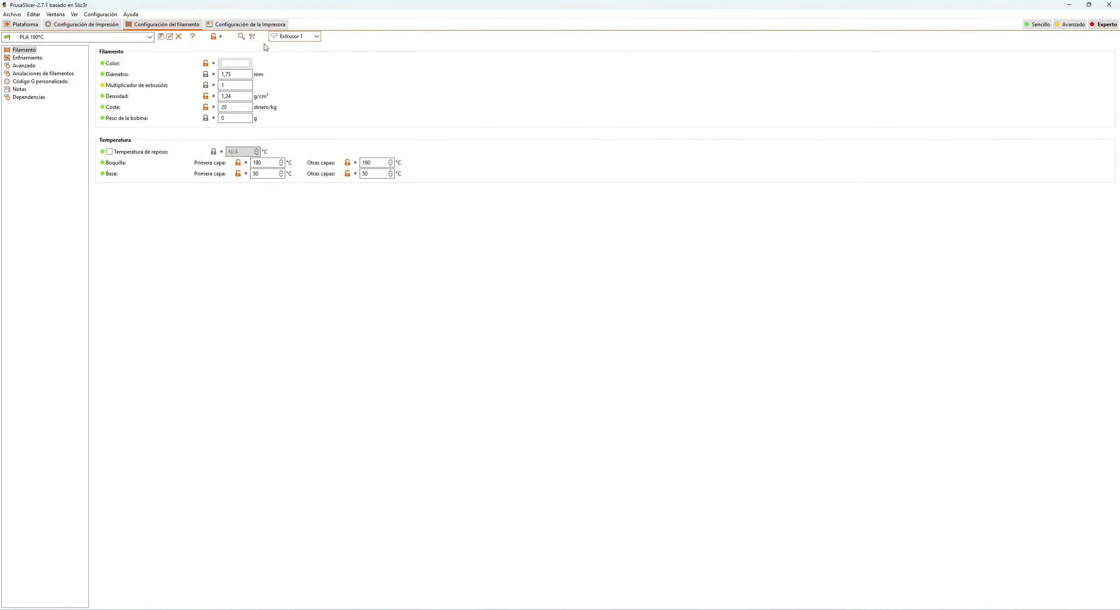
Step: Examine the cooling settings of the PLA 190ºC profile, including fan speeds, initial layers and dynamic fan speeds by overlap
left_click(30, 57)
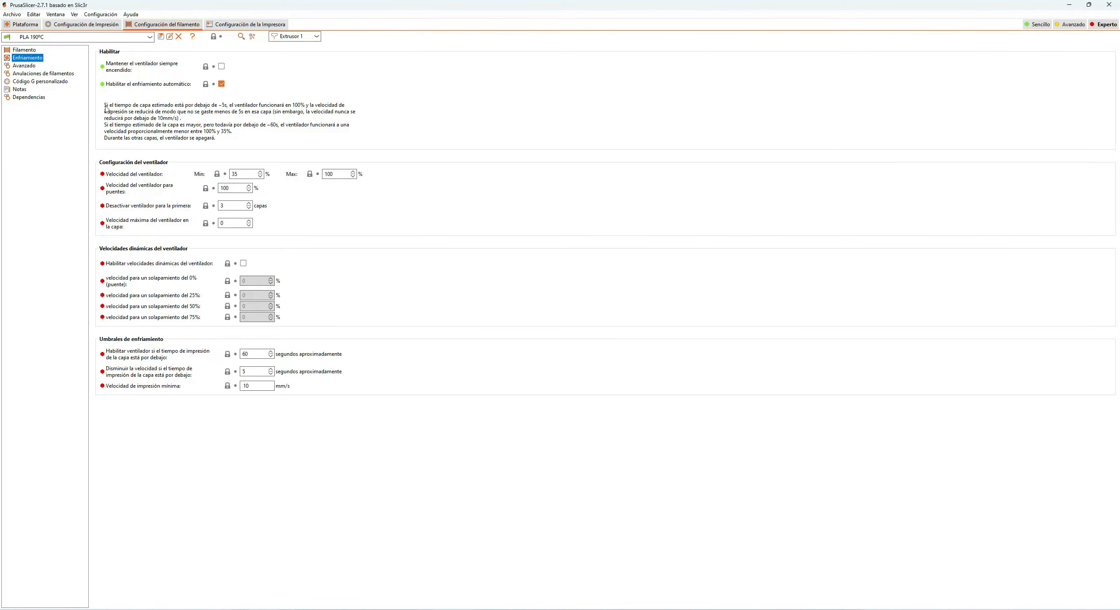
left_click(120, 106)
mouse_move(242, 173)
mouse_move(338, 180)
mouse_move(171, 221)
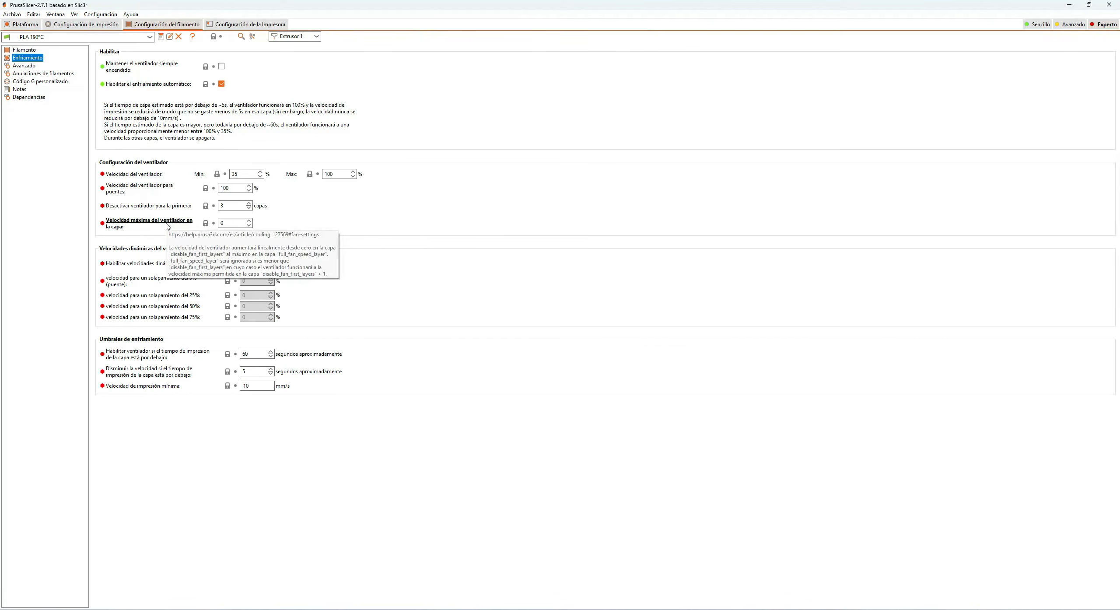
mouse_move(234, 223)
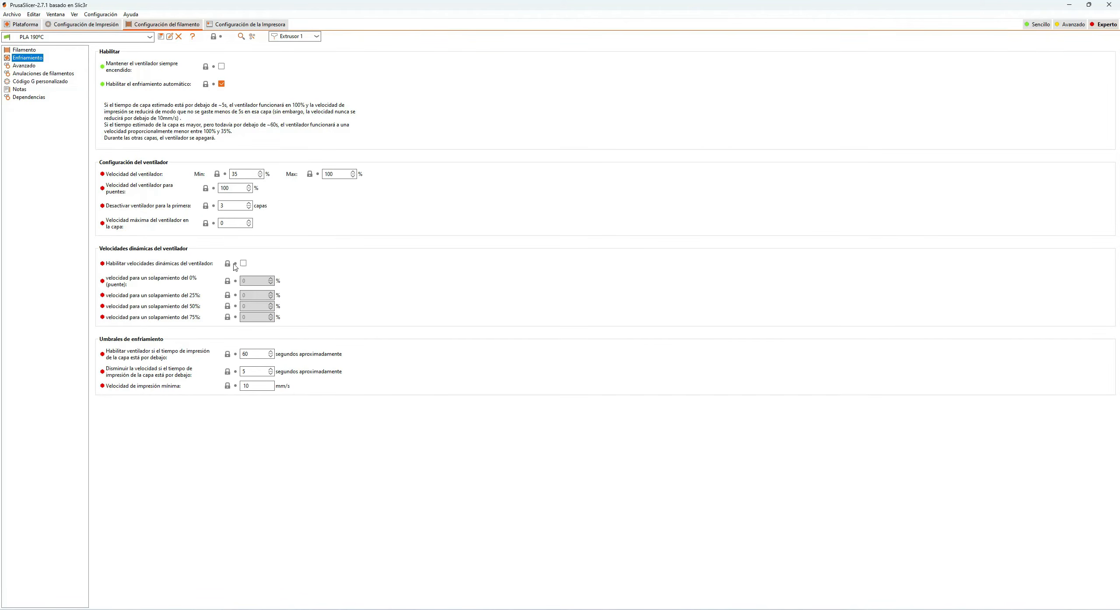
mouse_move(184, 288)
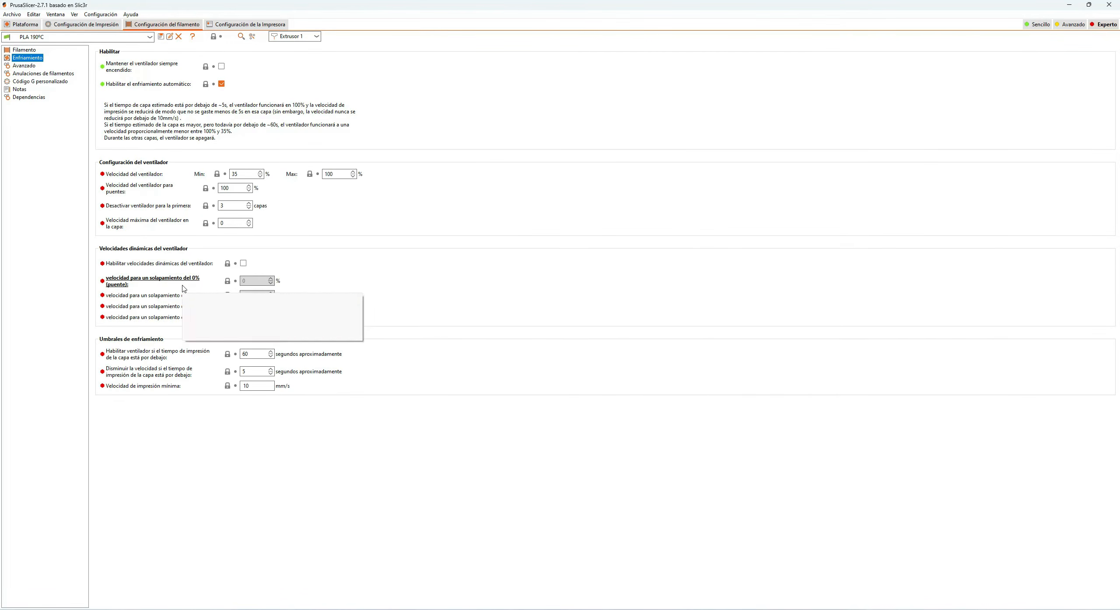
mouse_move(198, 321)
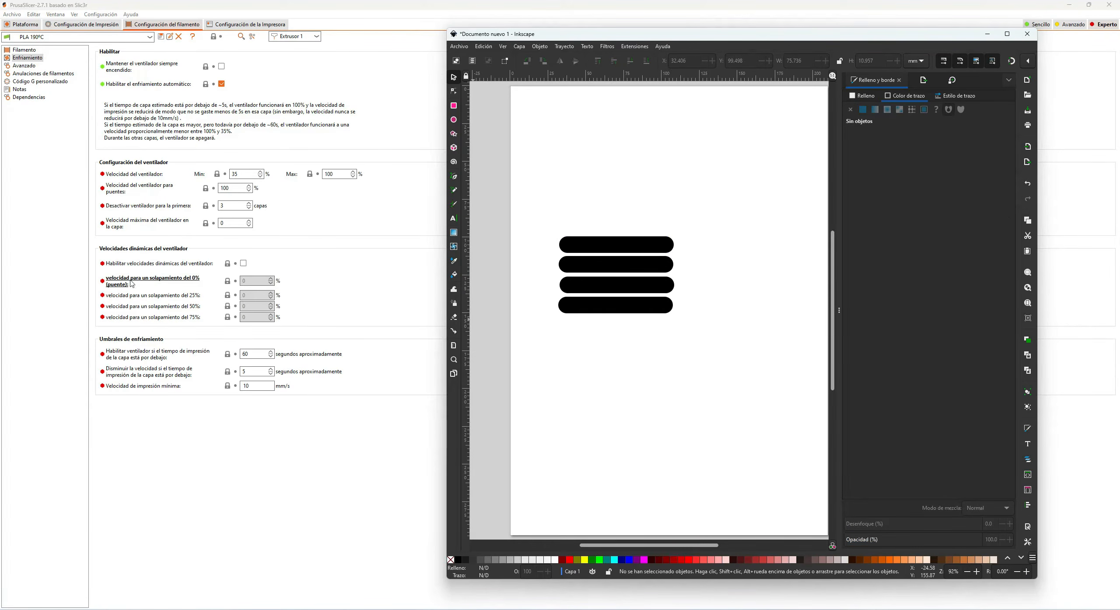
Step: Switch to Inkscape and slide the top black bar across several overlaps with the bars below, ending at about X 79 mm, Y 100 mm
mouse_move(154, 281)
left_click_drag(618, 248, 618, 245)
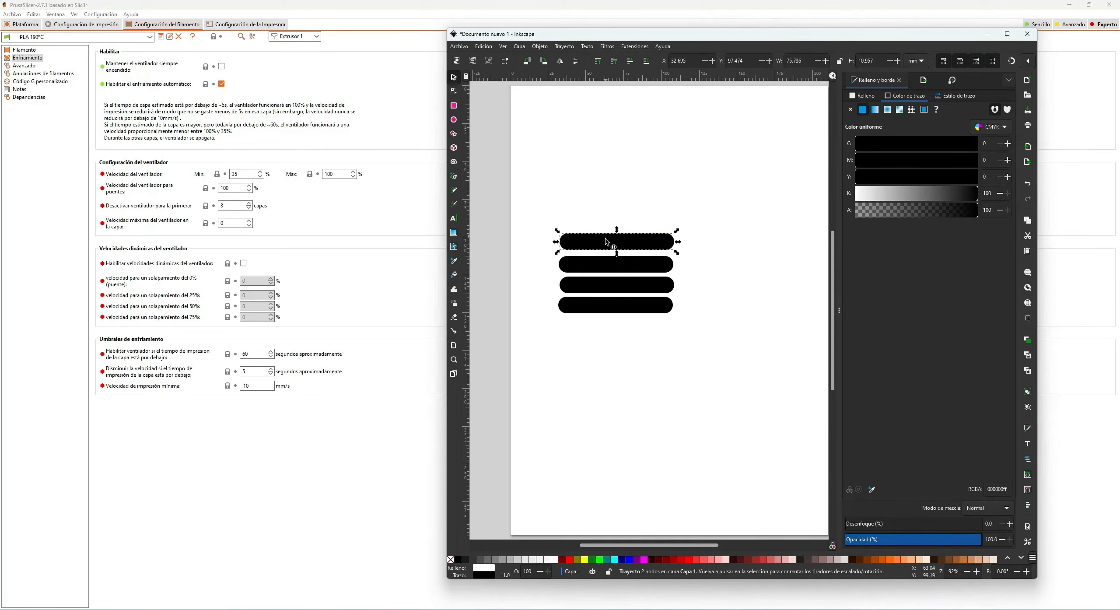
left_click_drag(597, 245, 713, 250)
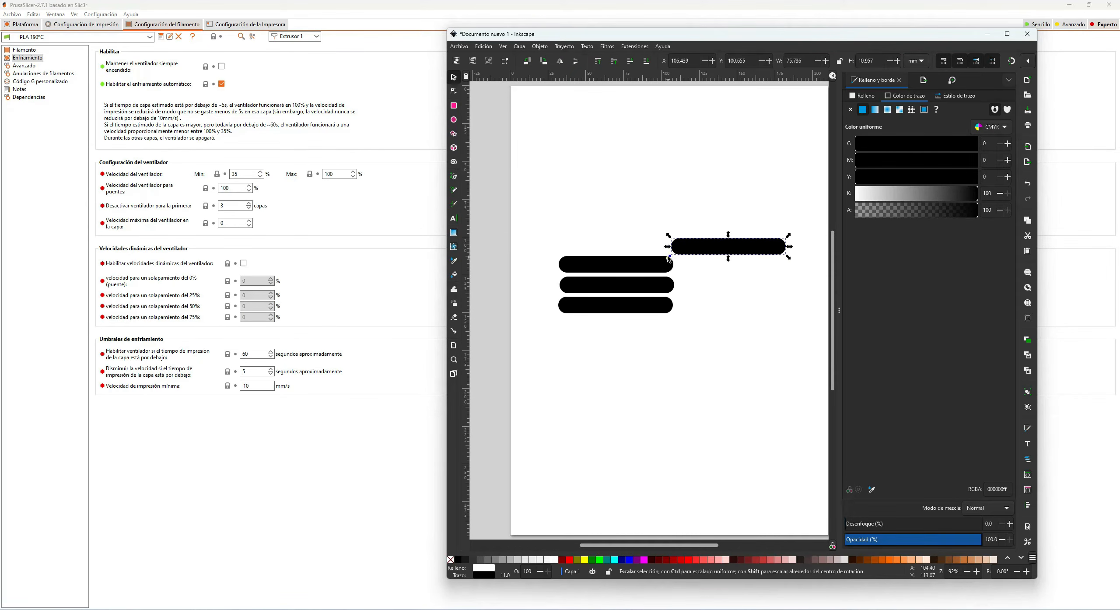
mouse_move(698, 249)
left_mouse_down()
mouse_move(568, 243)
mouse_move(700, 247)
left_mouse_up()
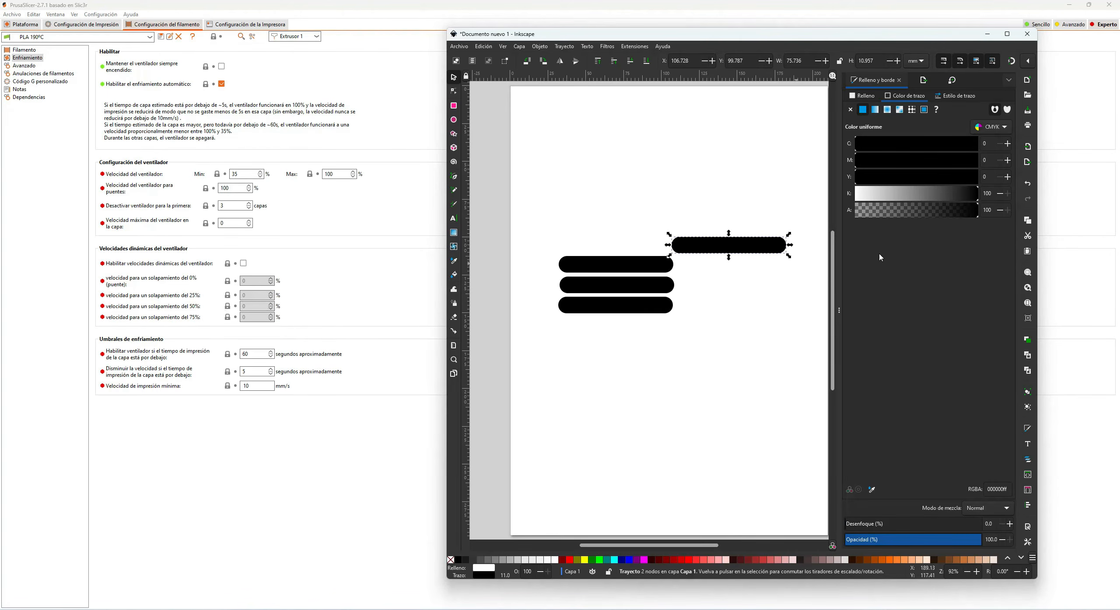
left_click_drag(769, 246, 734, 249)
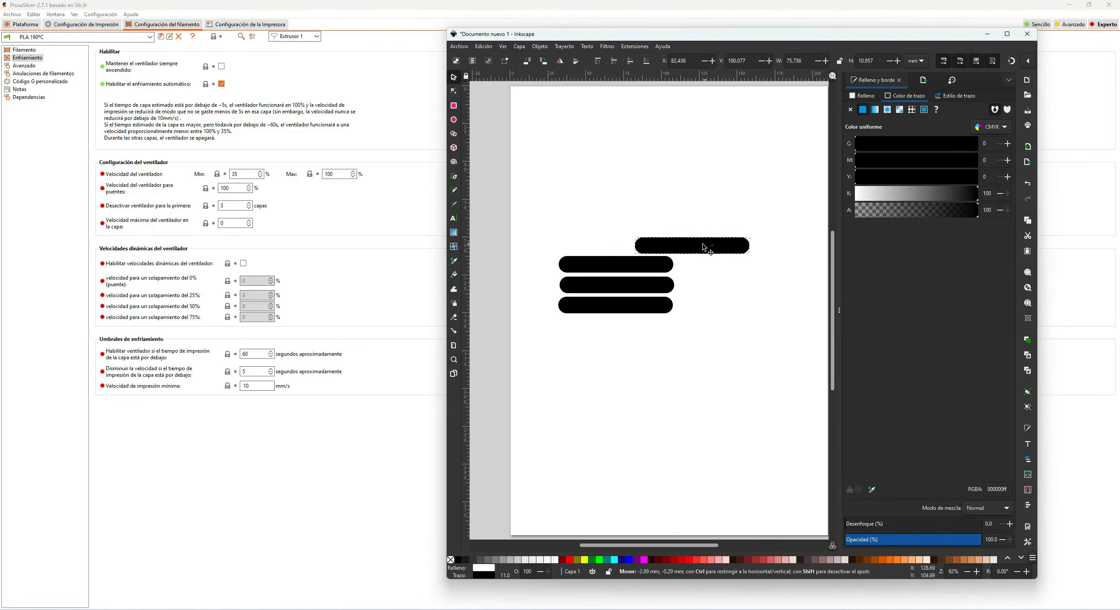
left_click_drag(707, 245, 678, 249)
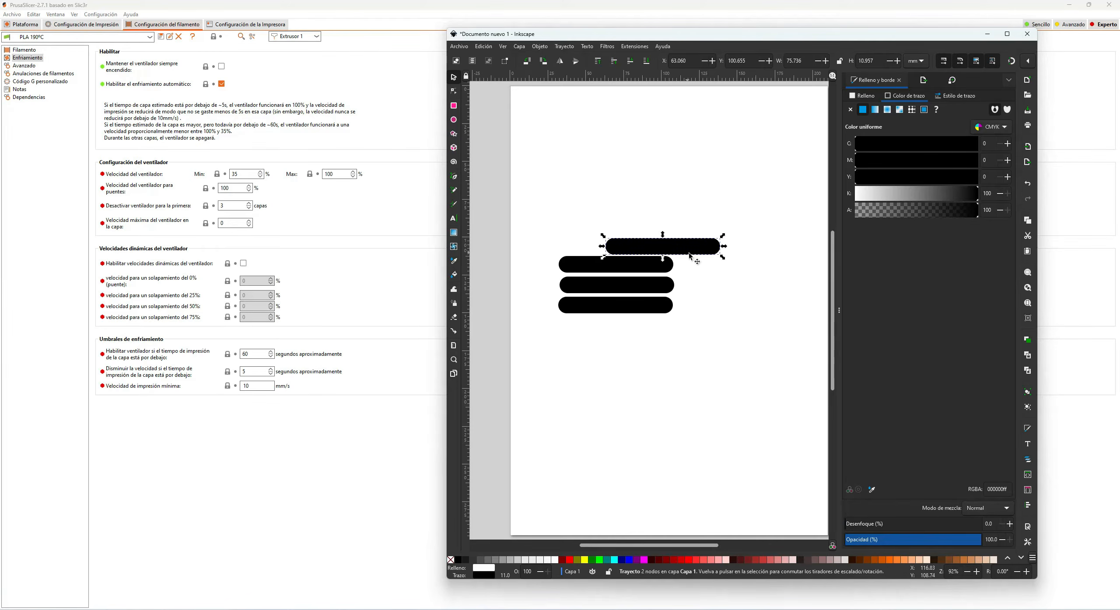
left_click_drag(691, 250, 667, 249)
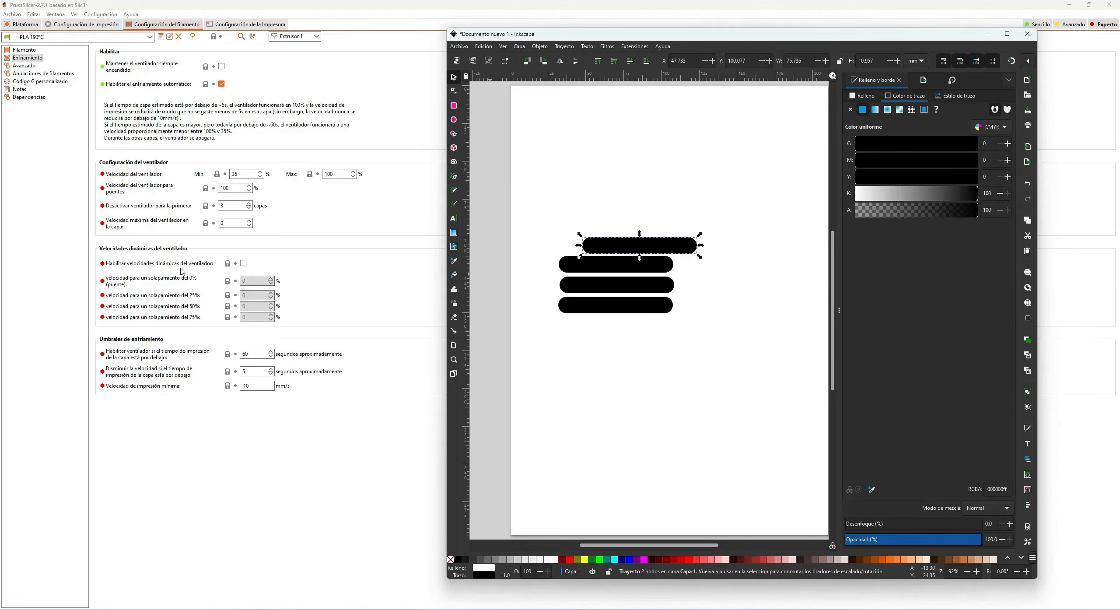
left_click_drag(622, 245, 668, 244)
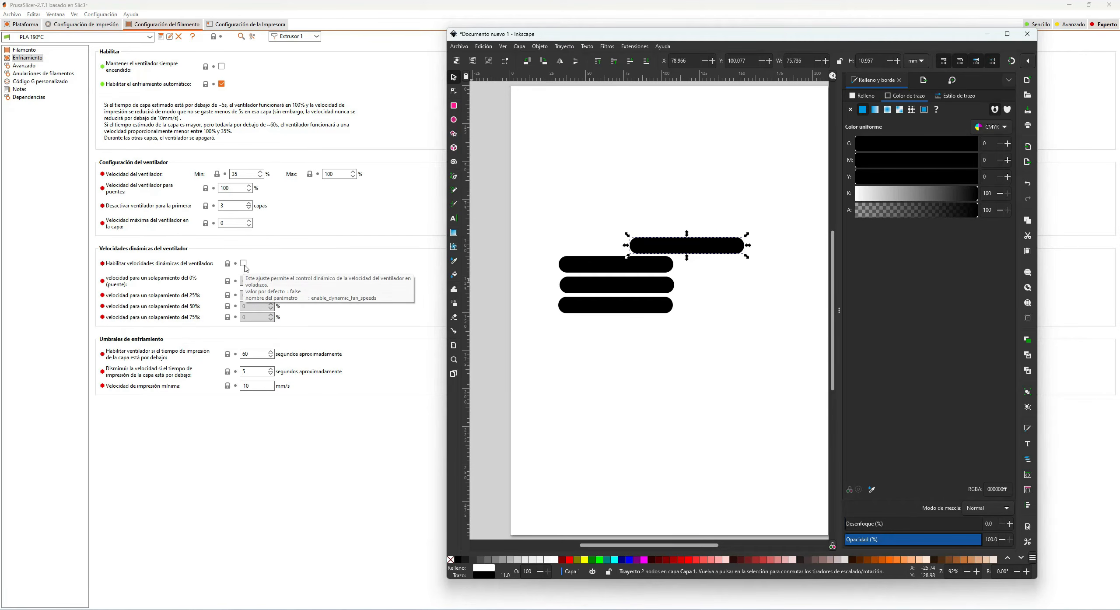
Step: Switch back to PrusaSlicer and examine the PLA profile's advanced settings, including the available filament types and the soluble material option
left_click(348, 289)
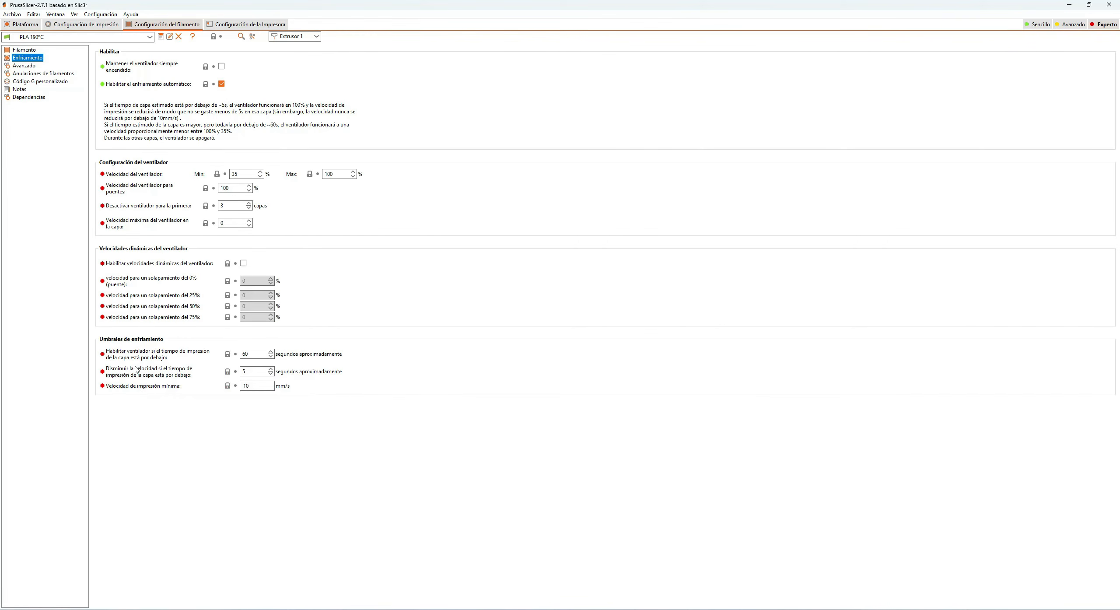
left_click(24, 66)
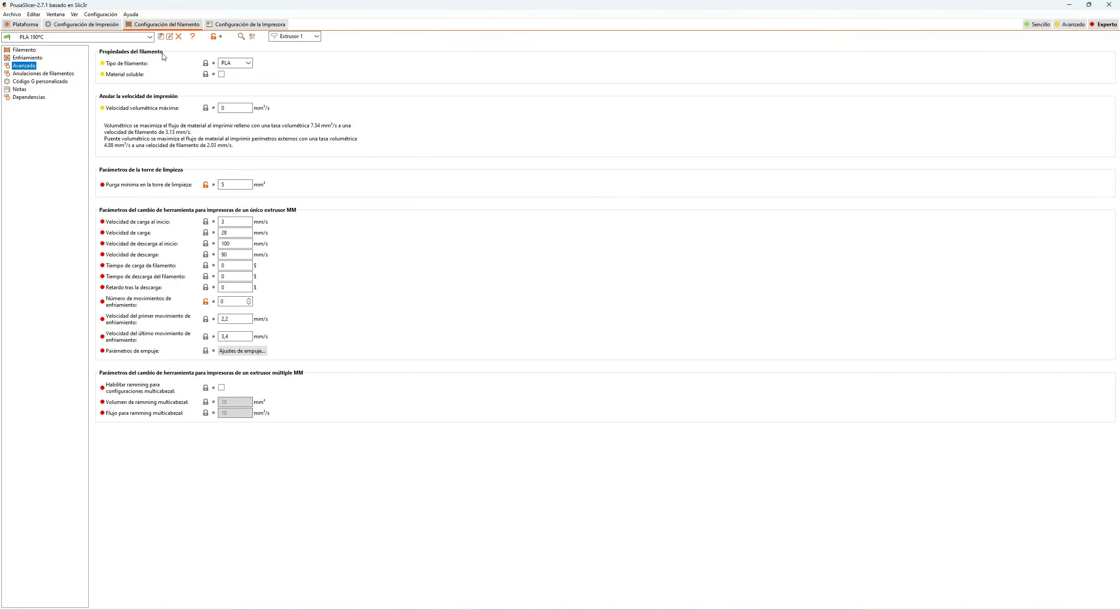
left_click(249, 63)
scroll(235, 181, "down", 2)
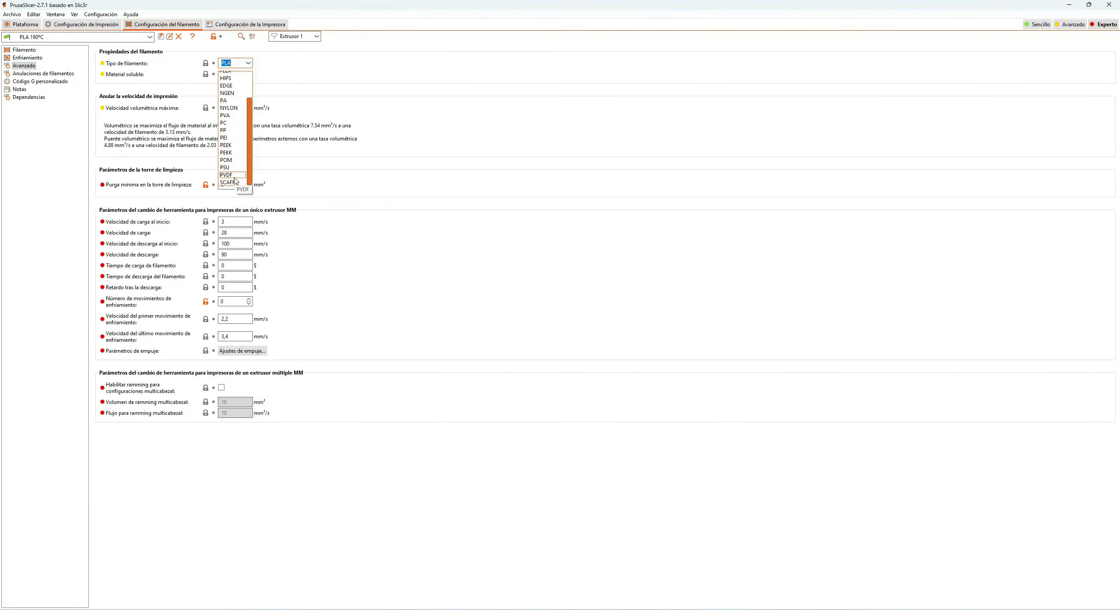
left_click(333, 75)
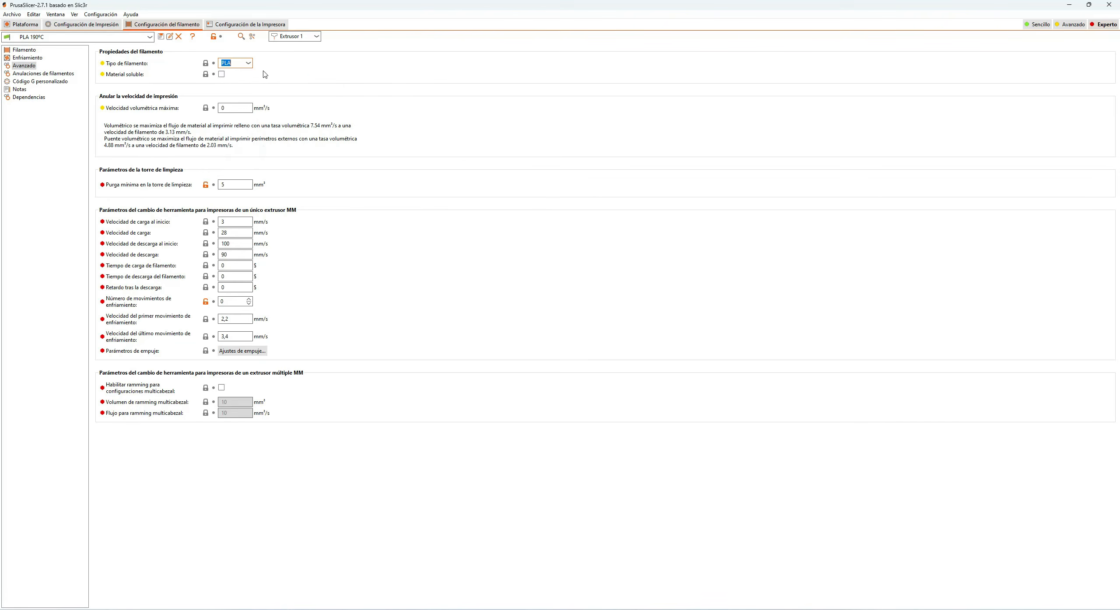
left_click(250, 66)
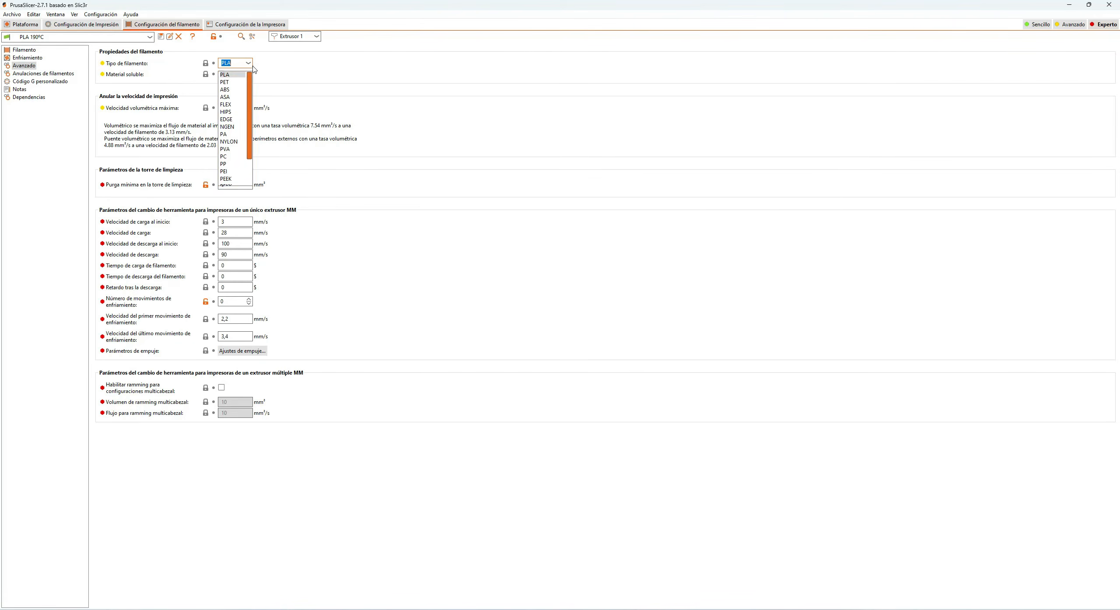
left_click(293, 105)
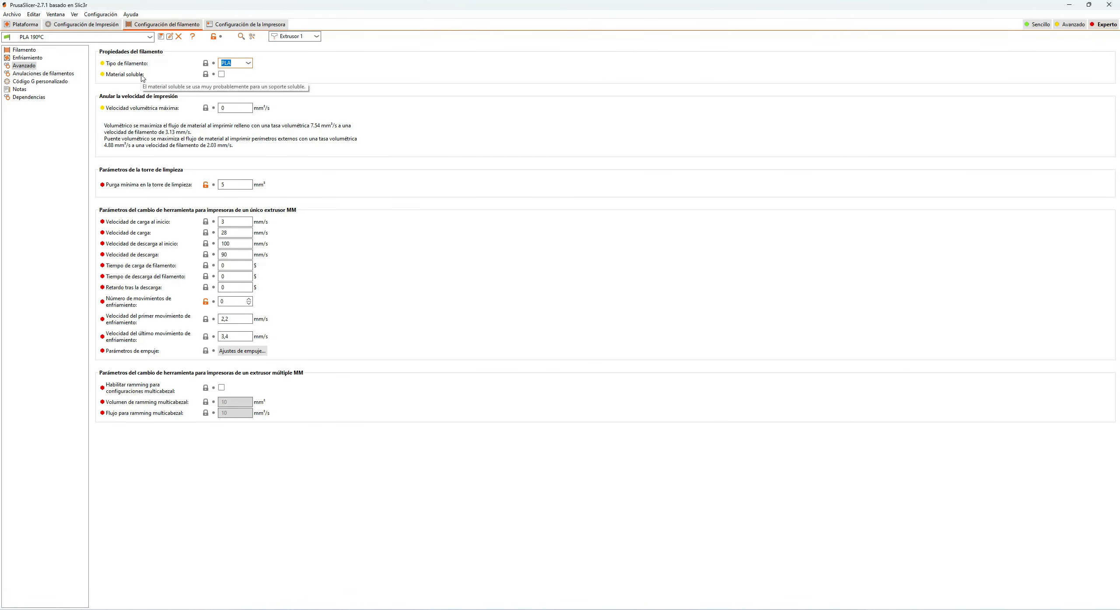
left_click(231, 76)
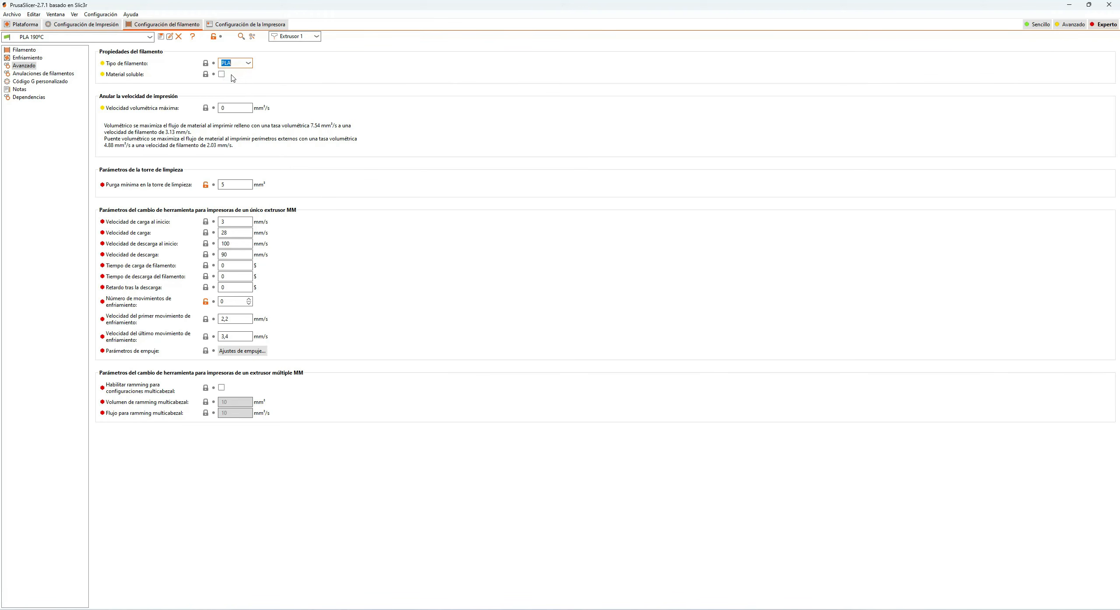
left_click(266, 75)
left_click(251, 83)
Step: Examine the PLA profile's filament overrides for lift and retraction, comparing them with the printer and print settings
left_click(60, 73)
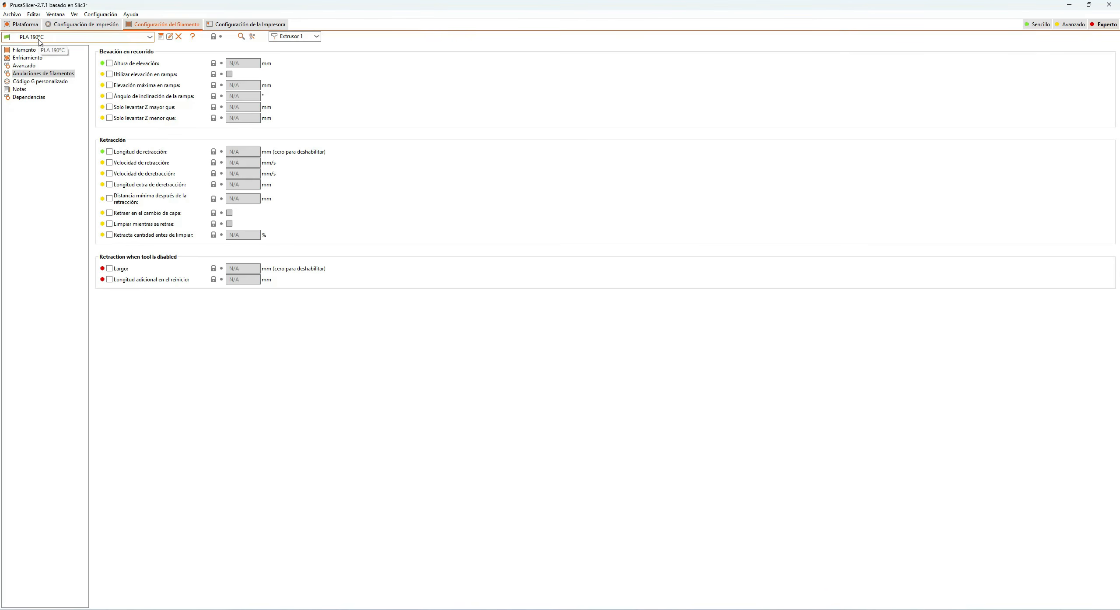
left_click(236, 24)
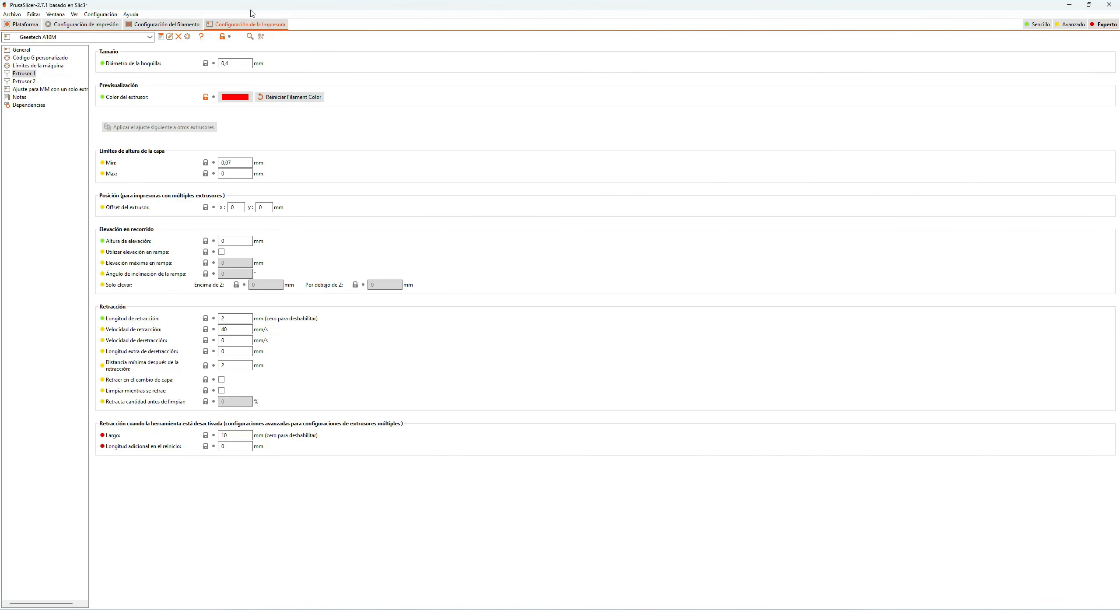
left_click(82, 25)
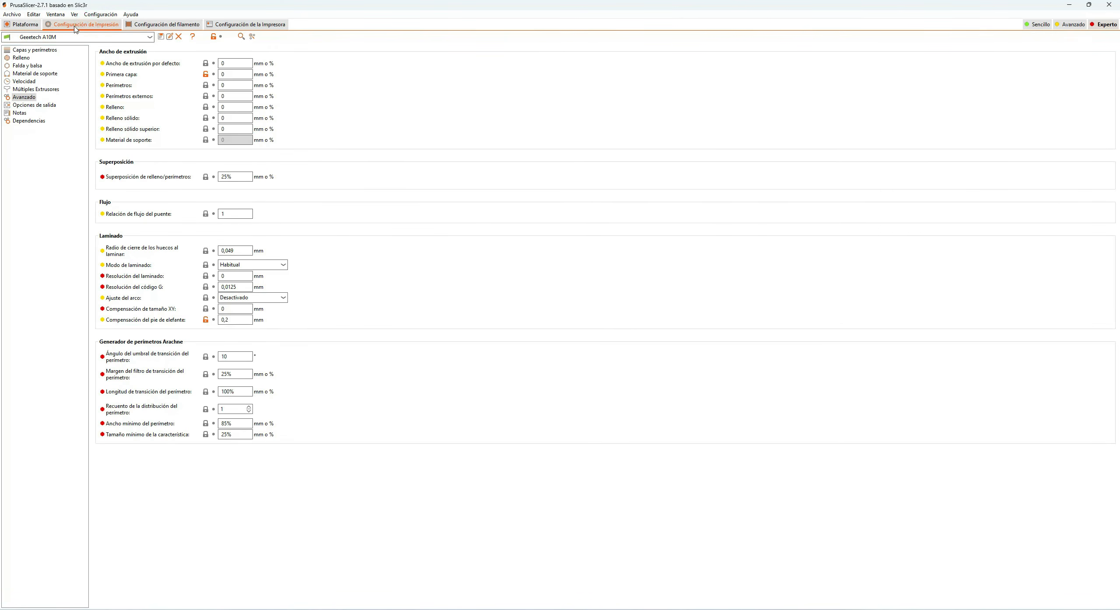
left_click(144, 26)
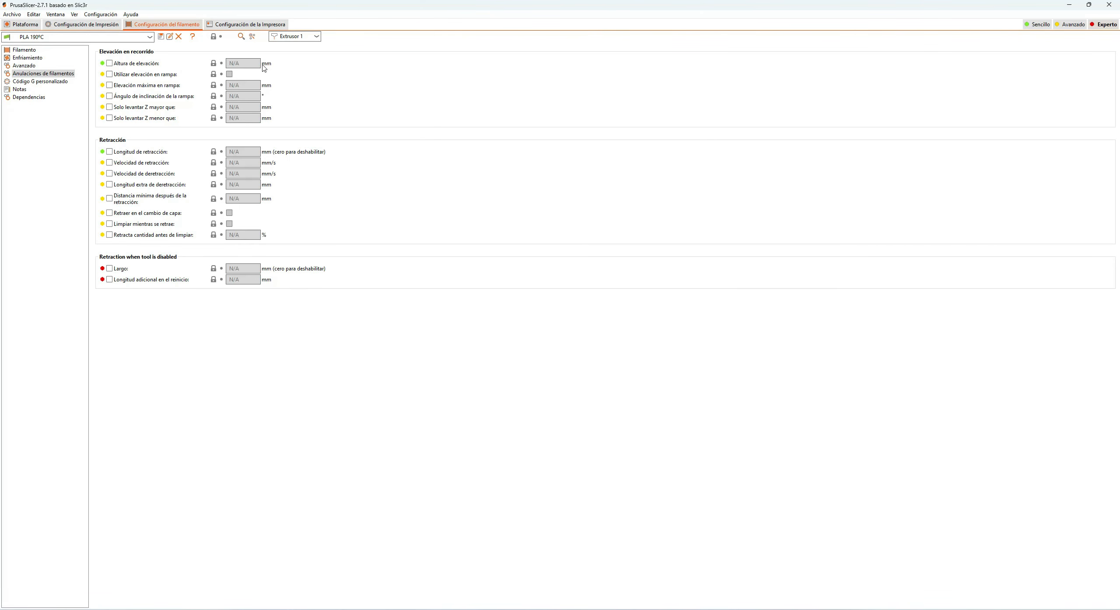
Step: Examine the printer's lift and retraction settings for Extrusor 2 and Extrusor 1
left_click(252, 24)
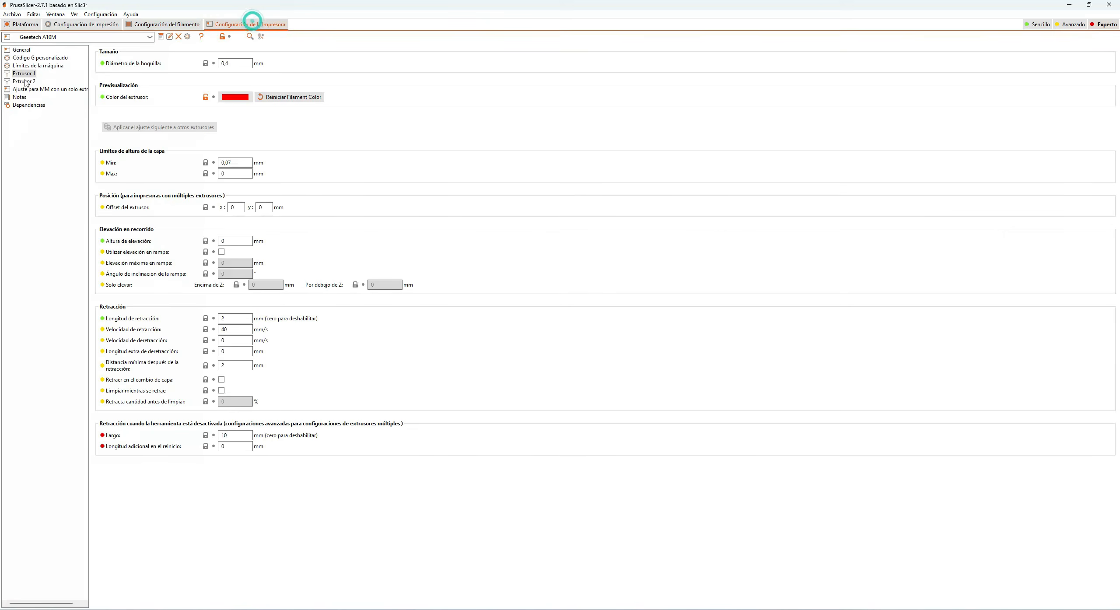
left_click(27, 82)
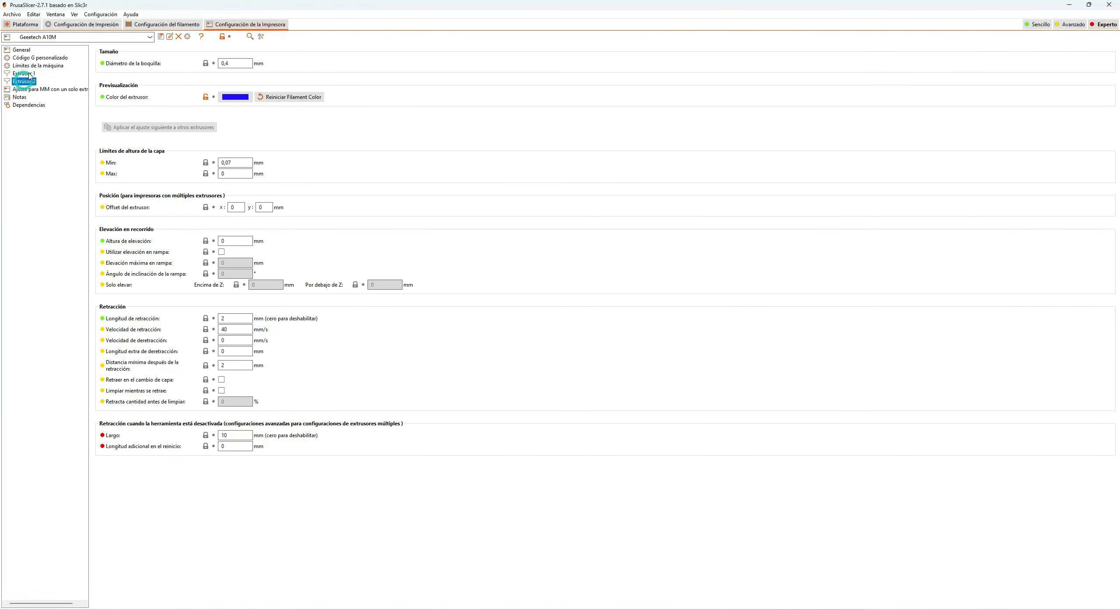
left_click(27, 74)
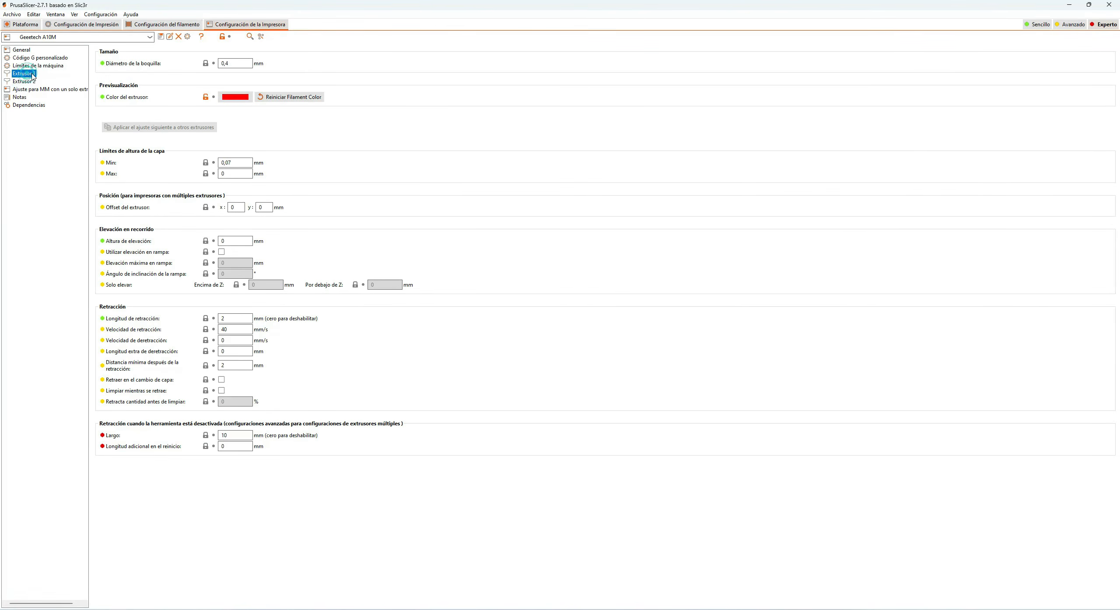
Step: Compare the PLA 190ºC profile's filament overrides with the lift and retraction settings of the printer's two extruders
left_click(91, 27)
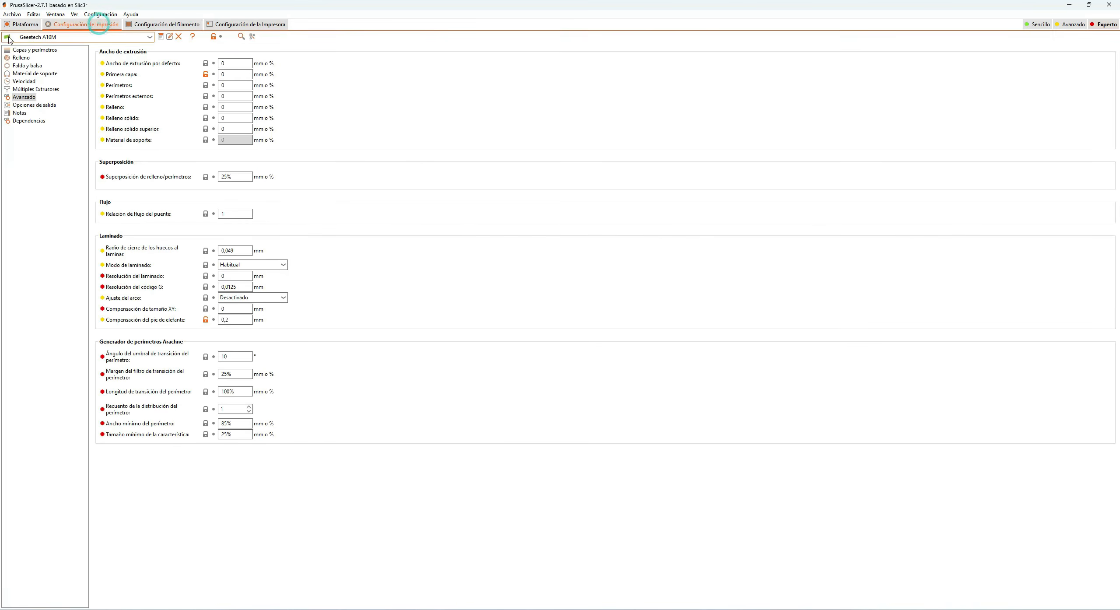
left_click(157, 24)
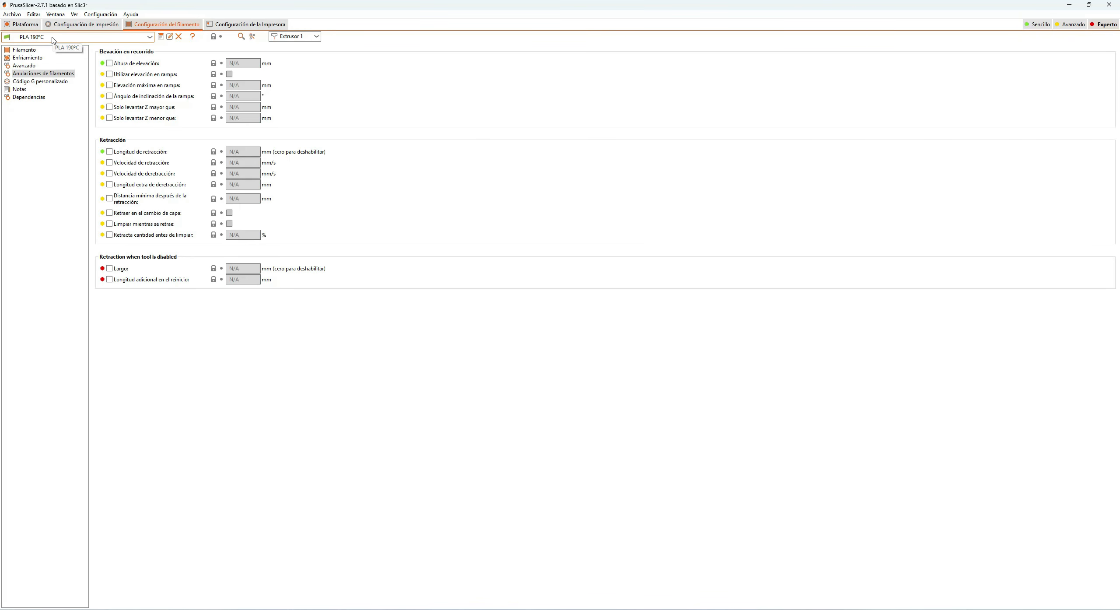
left_click(248, 24)
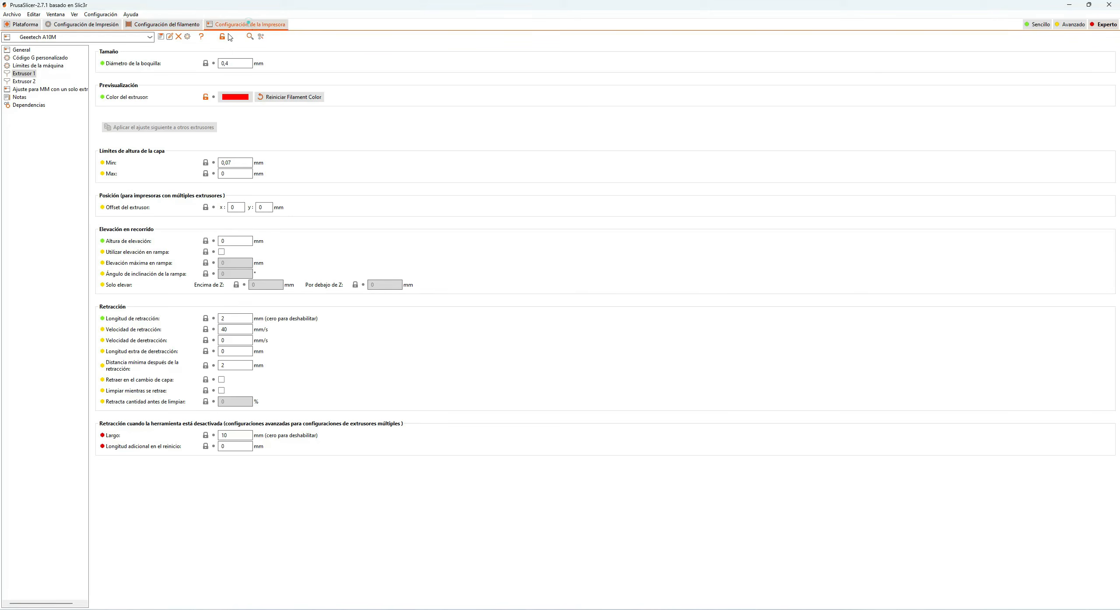
left_click(27, 80)
left_click(29, 81)
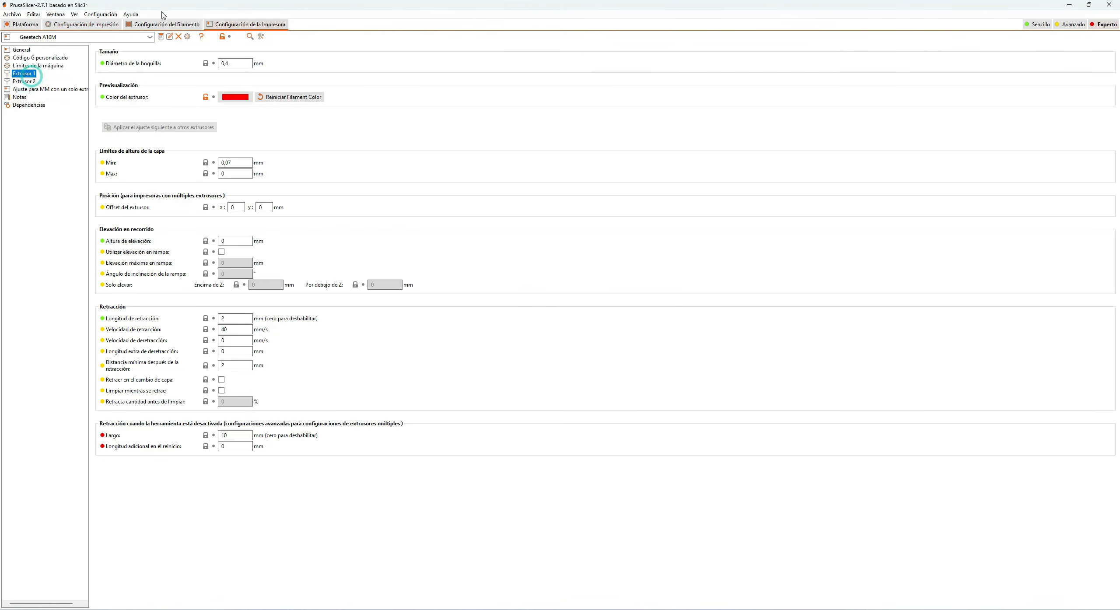
left_click(160, 25)
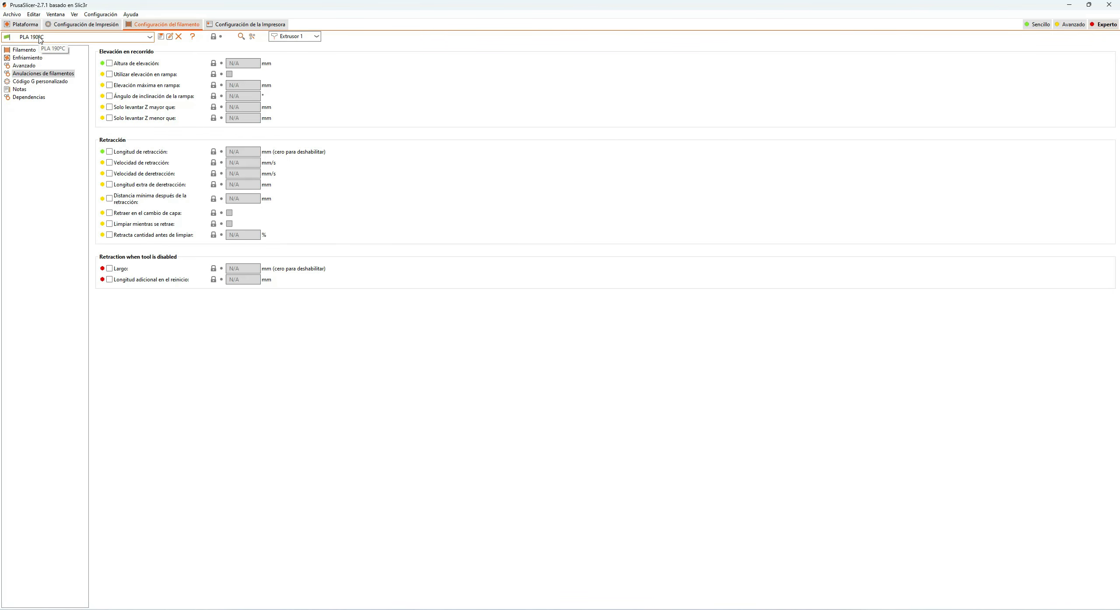
left_click(254, 22)
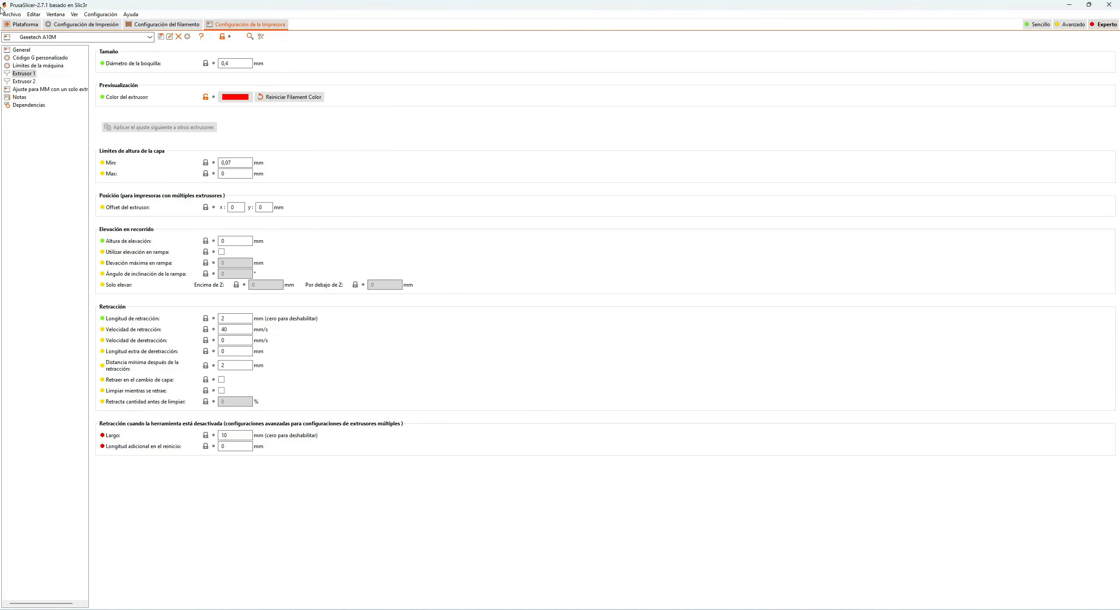
left_click(166, 26)
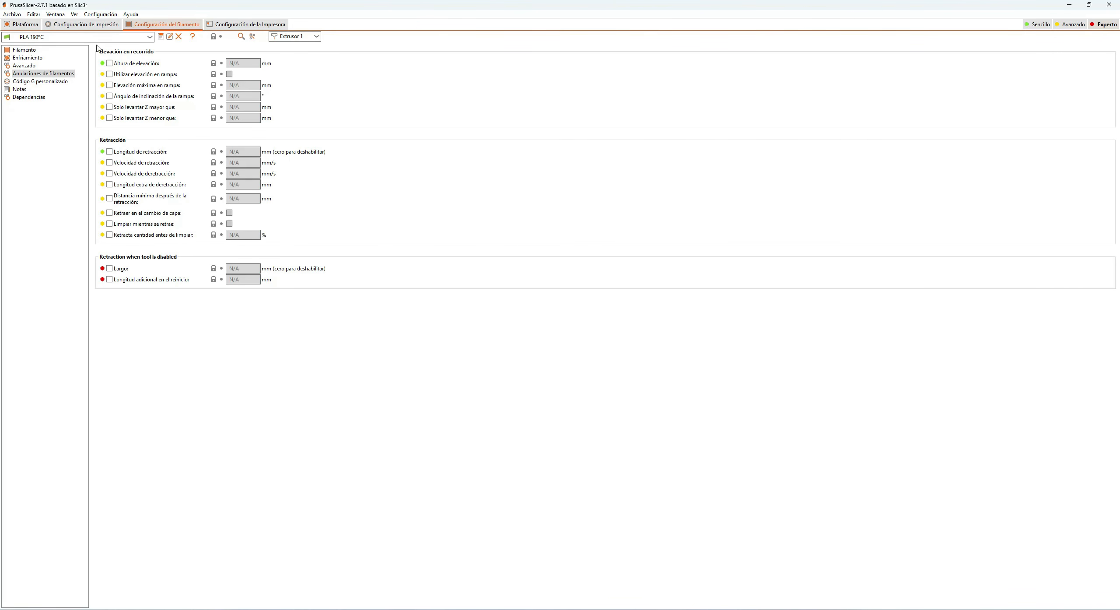
Step: Review the PLA 190ºC profile's custom start and end G-code, its notes, and its printer and print profile dependencies
left_click(39, 81)
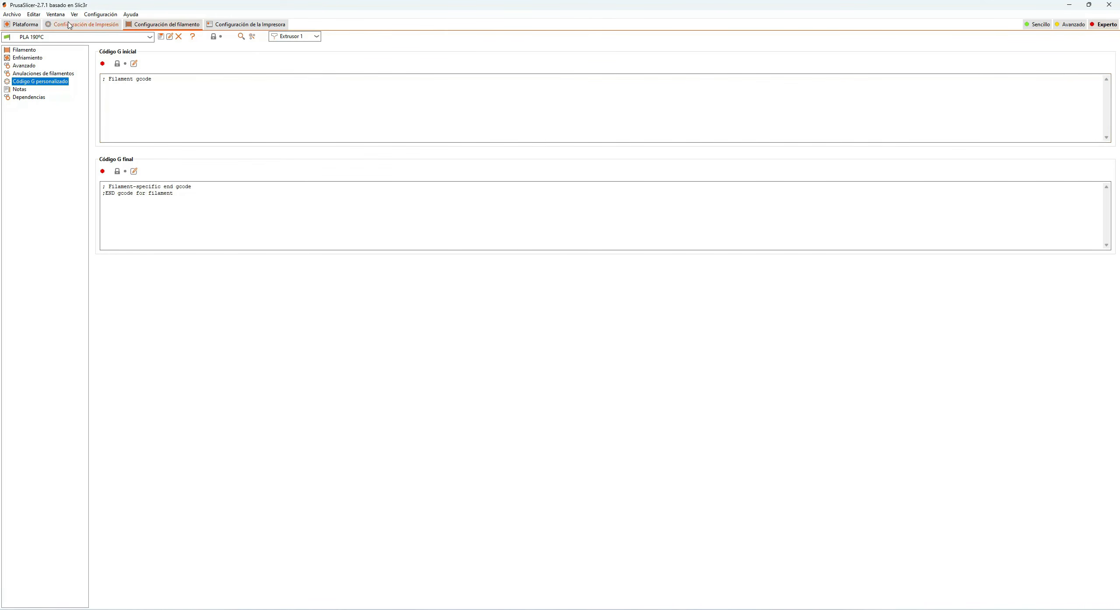
left_click(21, 90)
left_click(32, 98)
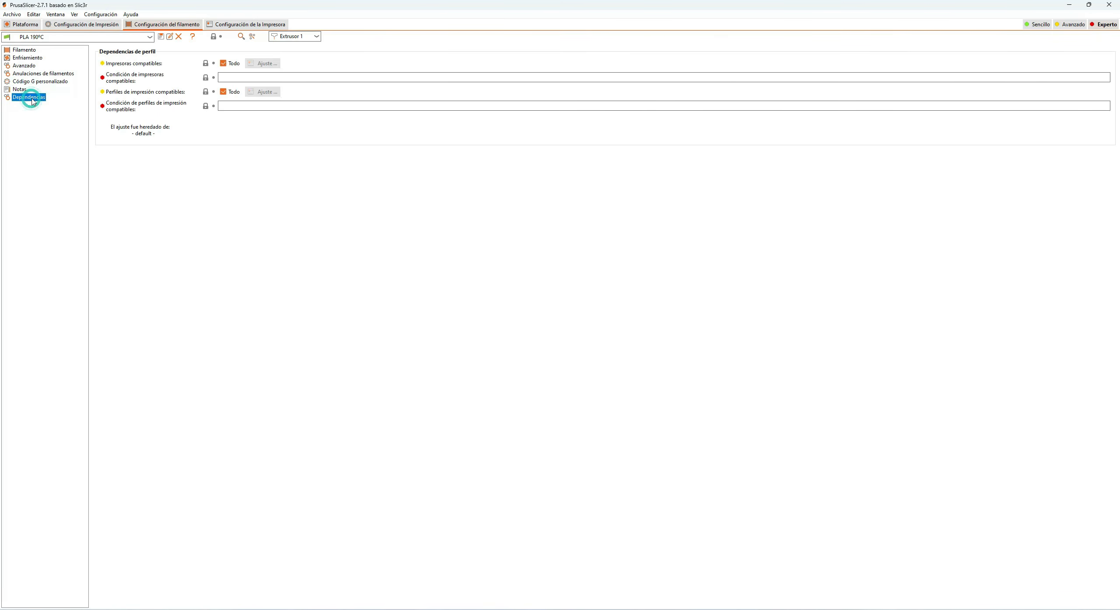